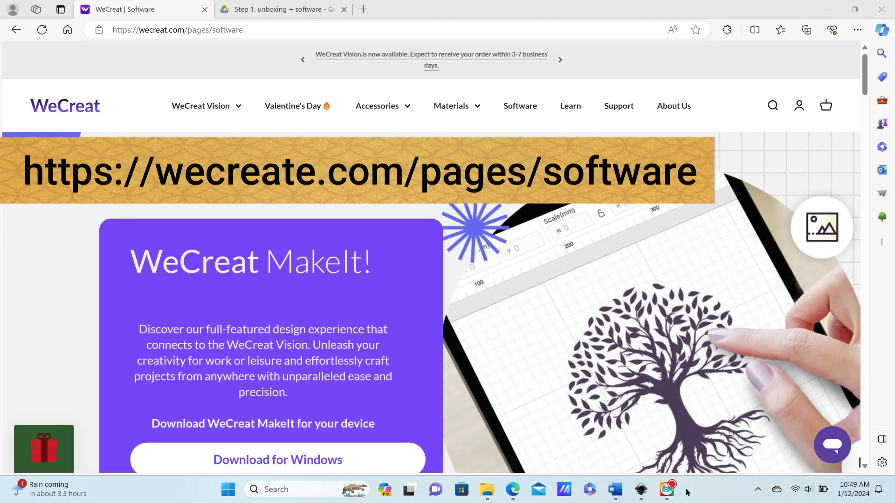
Download the Windows installer for WeCreat MakeIt! V1.0.3, install it, and dismiss the firewall prompt.
{"action": "scroll", "coordinate": [410, 310], "scroll_direction": "down", "scroll_amount": 2}
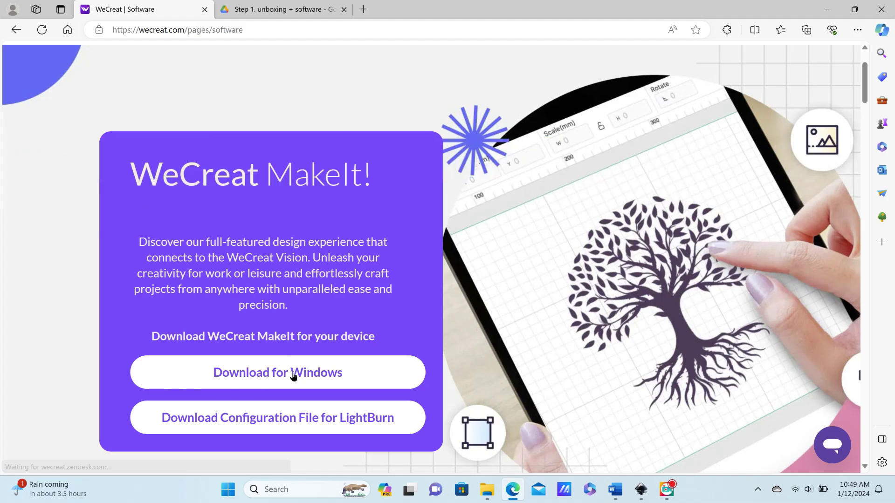
{"action": "left_click", "coordinate": [293, 376]}
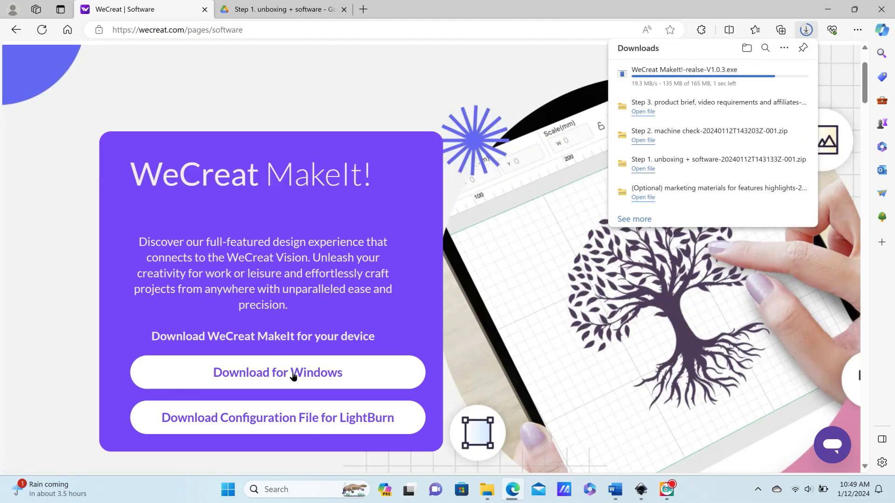
{"action": "left_click", "coordinate": [512, 336]}
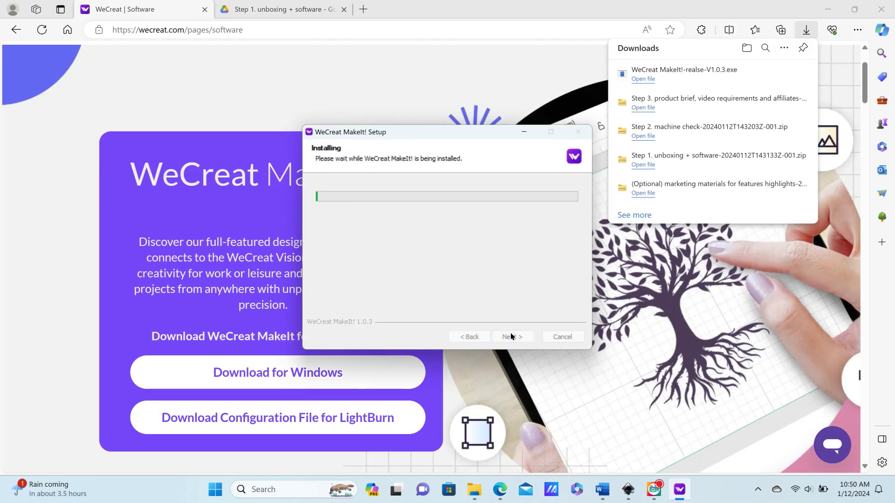
{"action": "left_click", "coordinate": [511, 336]}
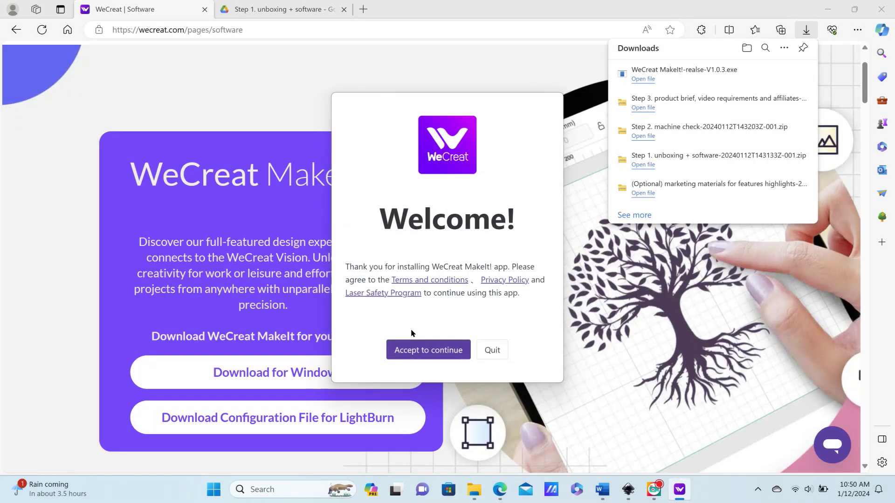
{"action": "left_click", "coordinate": [426, 349]}
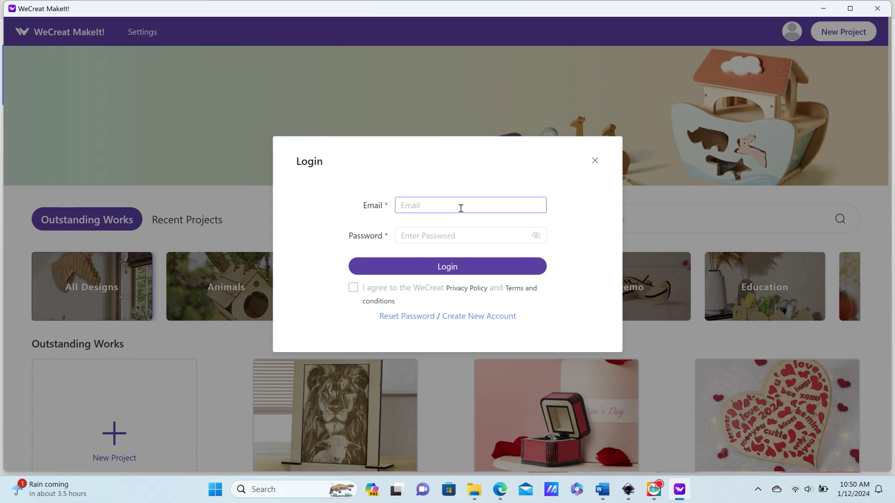
Add the creater laser as a USB-connected device from the device list.
{"action": "mouse_move", "coordinate": [680, 489]}
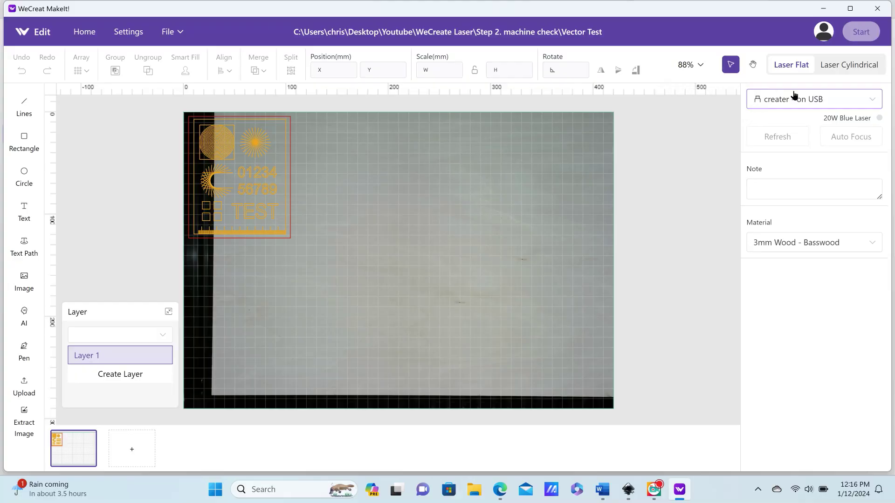
{"action": "left_click", "coordinate": [799, 101]}
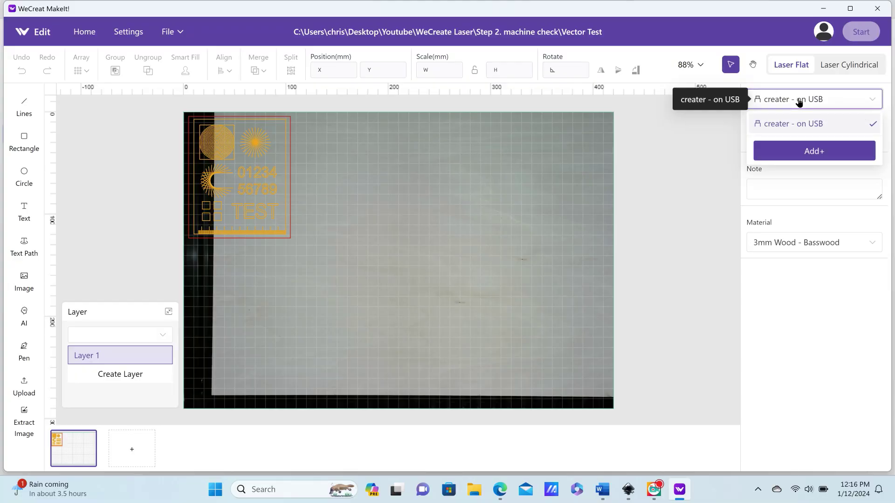
{"action": "left_click", "coordinate": [801, 154]}
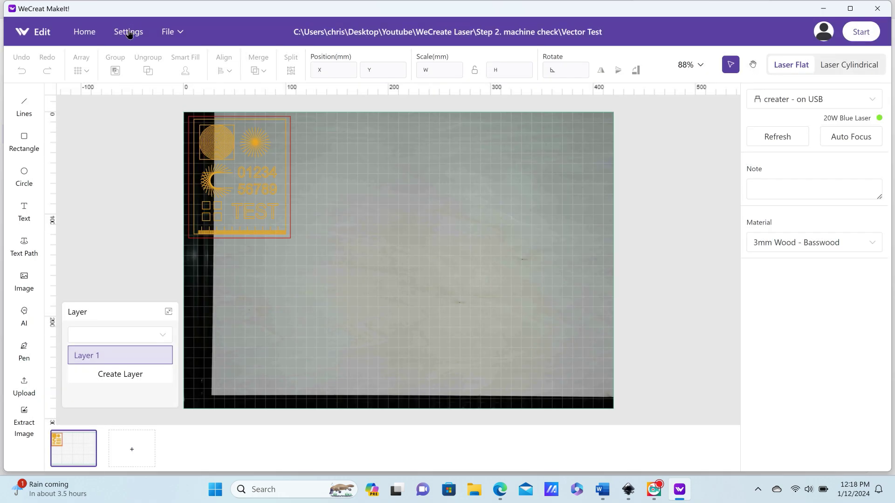
{"action": "left_click", "coordinate": [130, 33]}
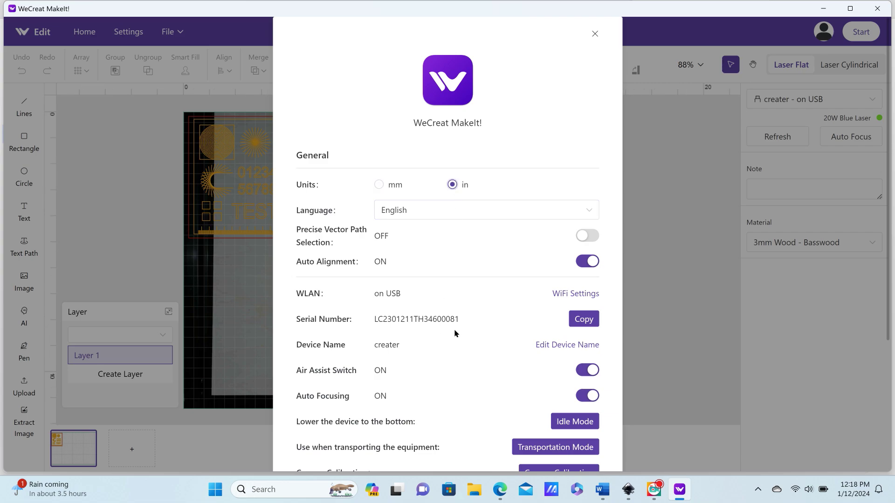
Open the laser's WiFi network settings.
{"action": "left_click", "coordinate": [580, 295]}
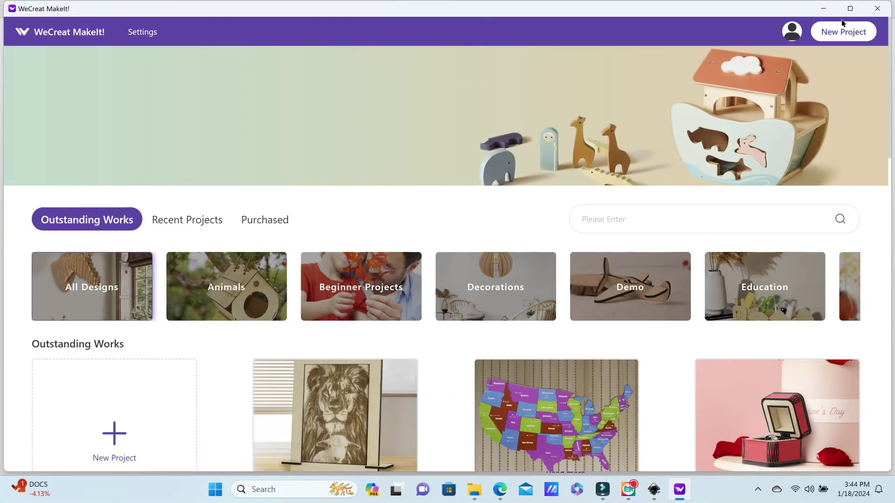
Start a blank project, refresh the camera image of the tumbler, and switch to Laser Cylindrical.
{"action": "left_click", "coordinate": [838, 32]}
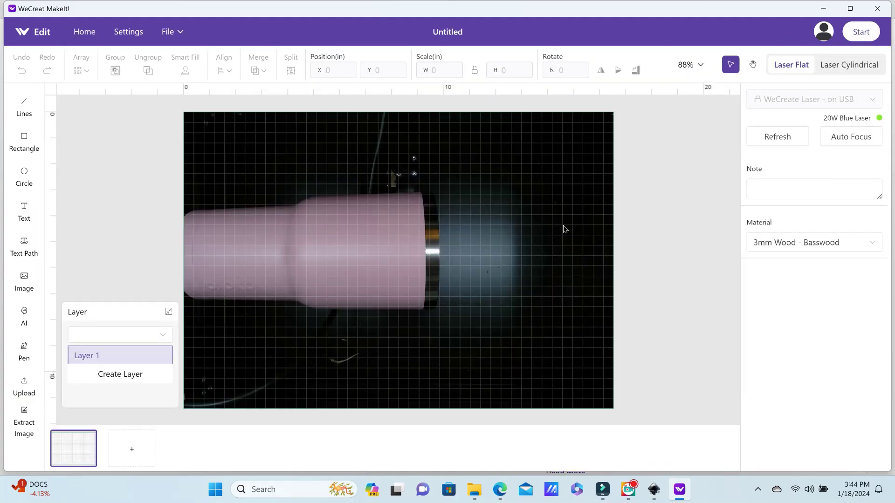
{"action": "left_click", "coordinate": [770, 140]}
{"action": "left_click", "coordinate": [851, 65]}
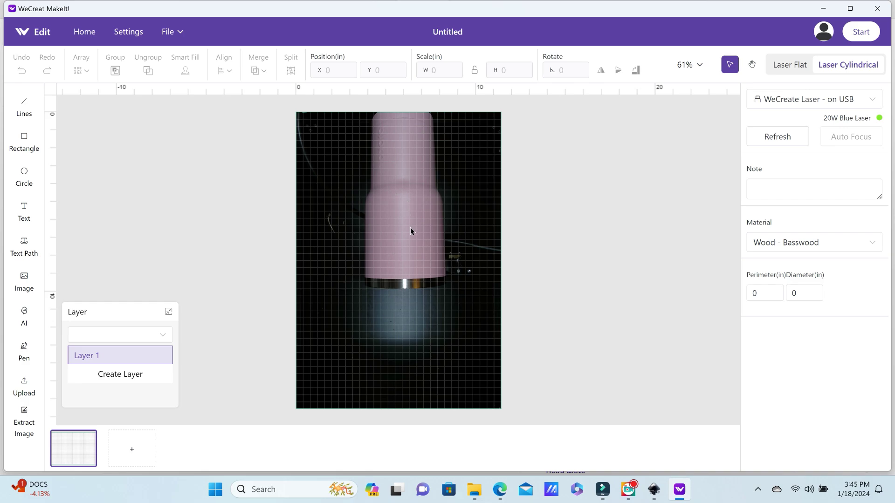
Recentre the tumbler in the canvas view and open the Wecreate Designs image folder.
{"action": "scroll", "coordinate": [410, 231], "scroll_direction": "up", "scroll_amount": 5}
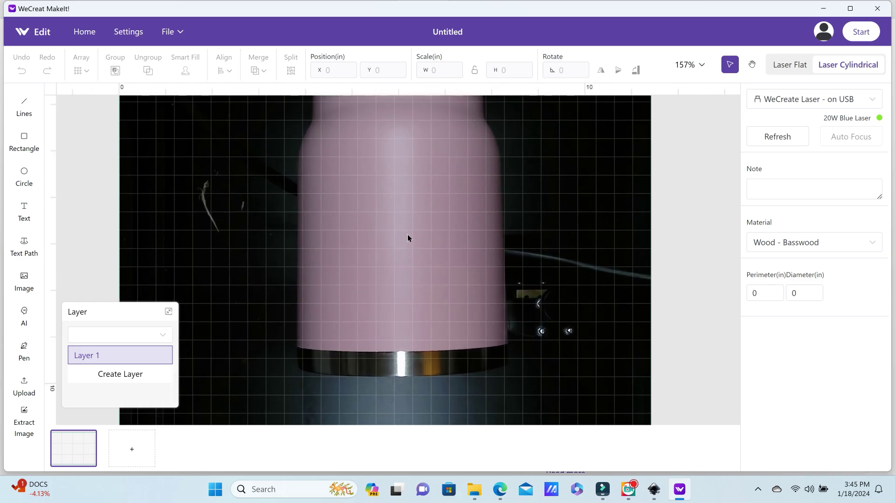
{"action": "scroll", "coordinate": [408, 238], "scroll_direction": "down", "scroll_amount": 4}
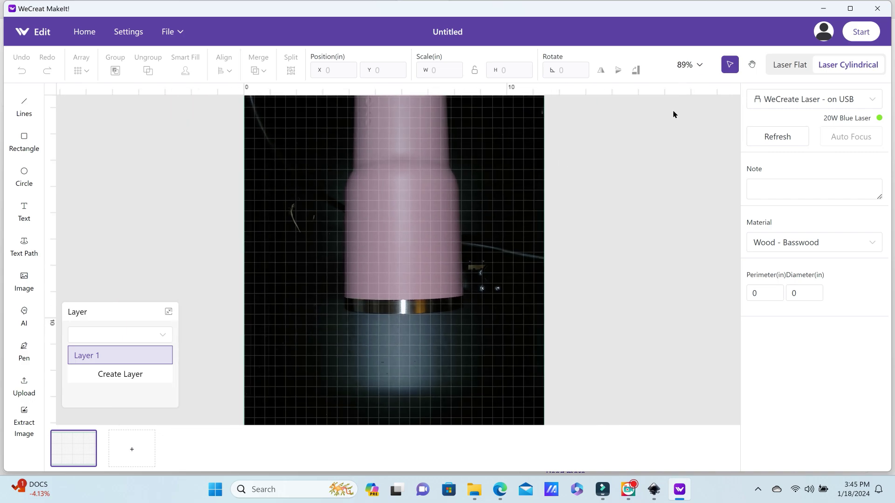
{"action": "left_click", "coordinate": [752, 64]}
{"action": "left_click_drag", "start_coordinate": [445, 221], "coordinate": [474, 227]}
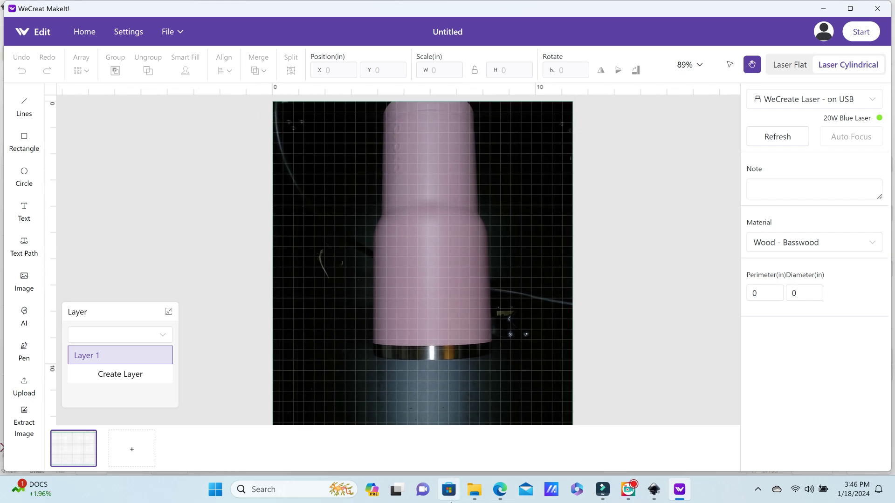
{"action": "left_click", "coordinate": [475, 490]}
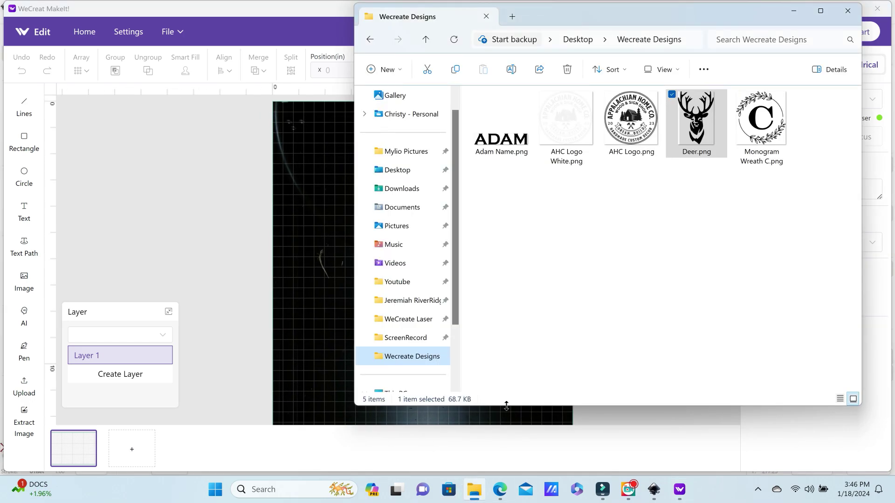
Add Monogram Wreath C.png scaled to fit and set its width to 3 in.
{"action": "left_click_drag", "start_coordinate": [776, 135], "coordinate": [326, 251]}
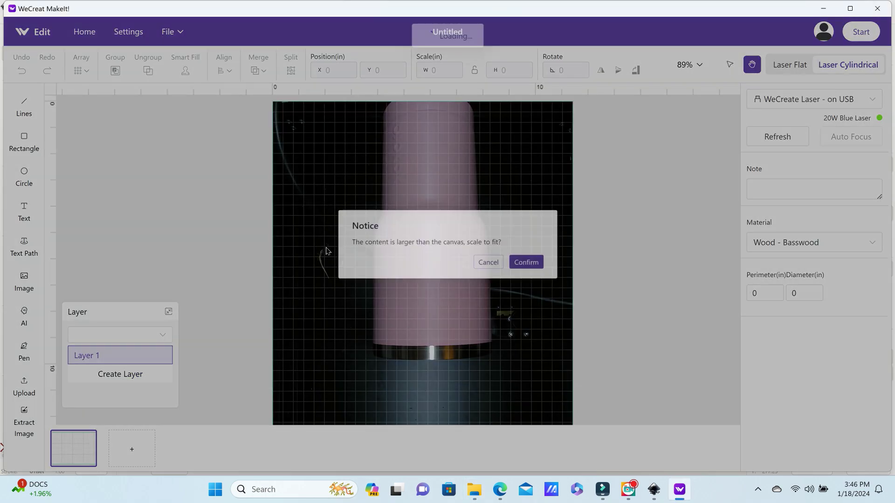
{"action": "left_click", "coordinate": [550, 264]}
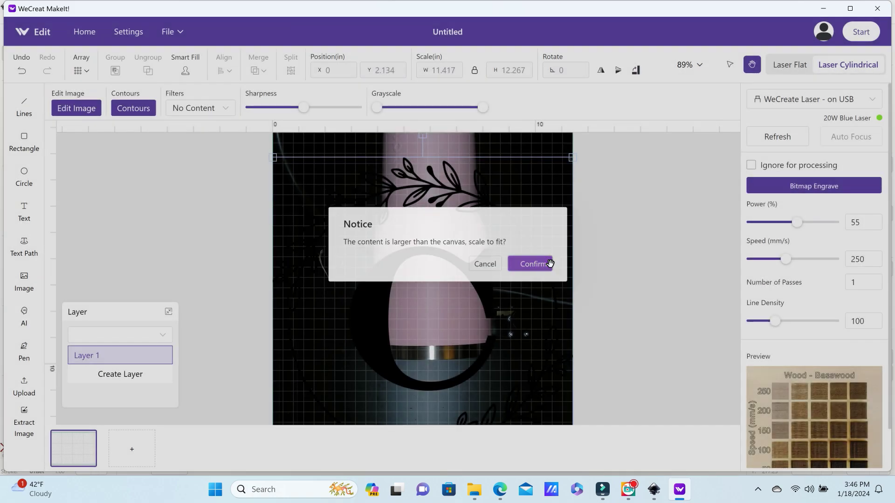
{"action": "left_click", "coordinate": [449, 69]}
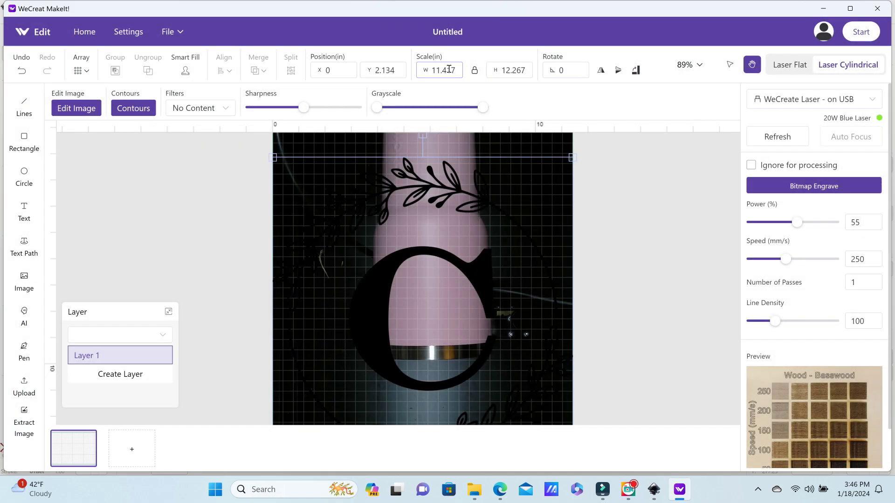
{"action": "double_click", "coordinate": [455, 70]}
{"action": "type", "text": "3"}
{"action": "key", "text": "Return"}
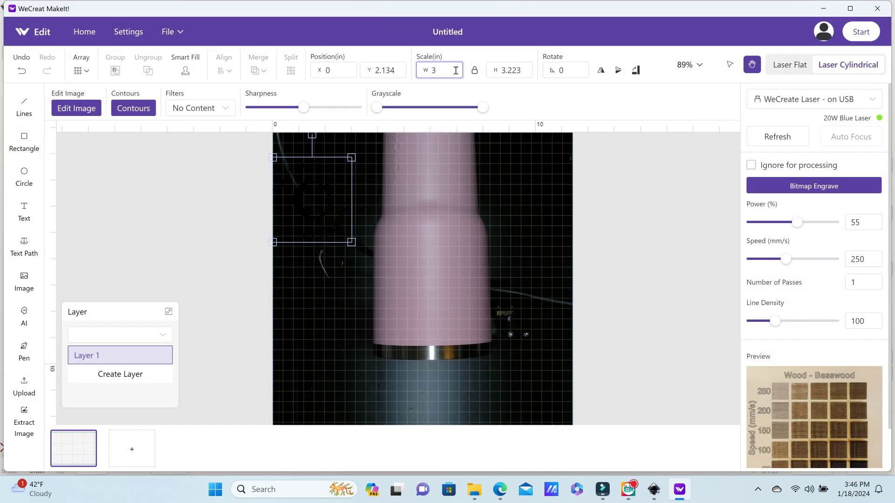
Move the monogram onto the tumbler's centre and rotate it to 180°.
{"action": "left_click_drag", "start_coordinate": [322, 186], "coordinate": [423, 312]}
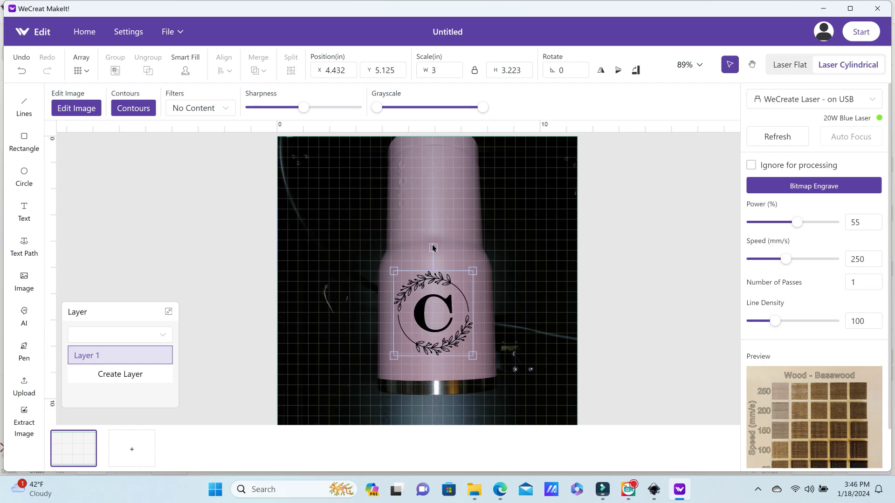
{"action": "left_click_drag", "start_coordinate": [433, 247], "coordinate": [429, 379]}
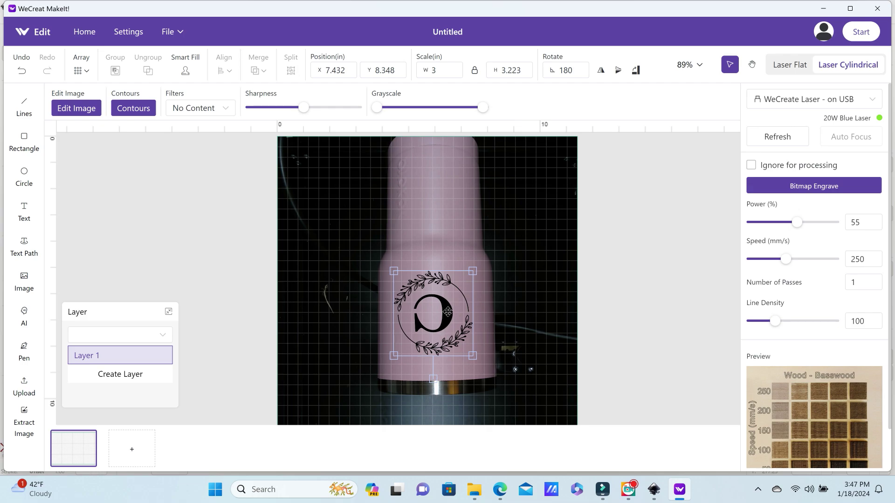
{"action": "left_click_drag", "start_coordinate": [448, 312], "coordinate": [448, 321]}
Choose Stainless Steel Tumbler - Black as the engraving material.
{"action": "scroll", "coordinate": [449, 321], "scroll_direction": "up", "scroll_amount": 3}
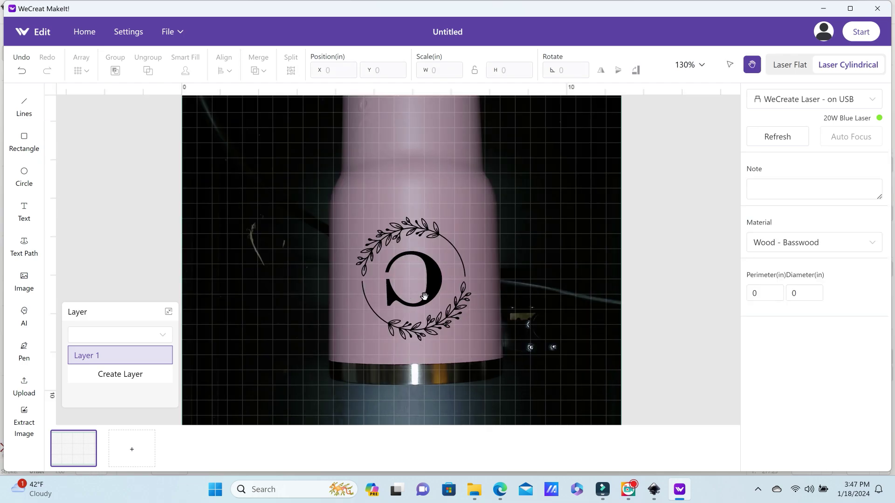
{"action": "left_click", "coordinate": [819, 247]}
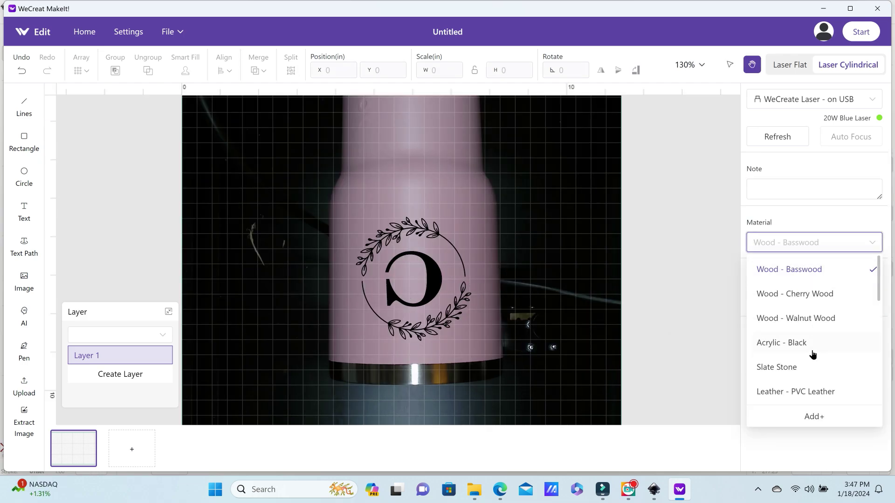
{"action": "scroll", "coordinate": [814, 354], "scroll_direction": "down", "scroll_amount": 2}
{"action": "scroll", "coordinate": [777, 370], "scroll_direction": "down", "scroll_amount": 6}
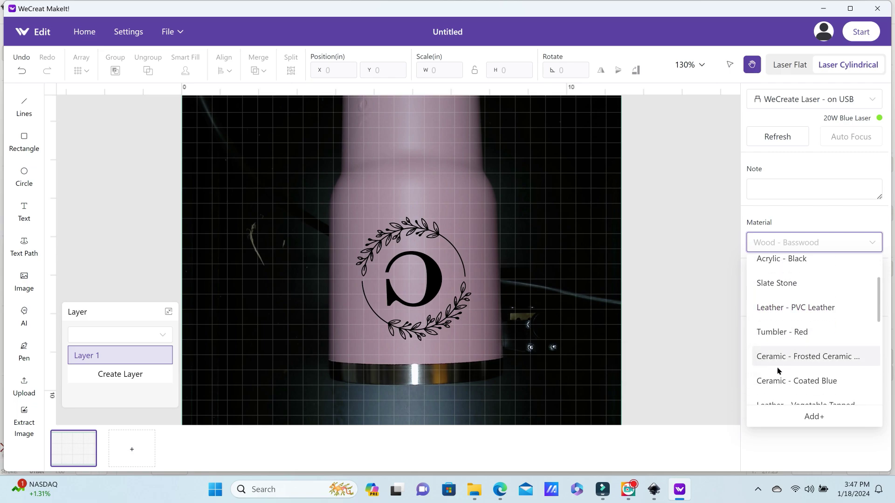
{"action": "type", "text": "tumbler"}
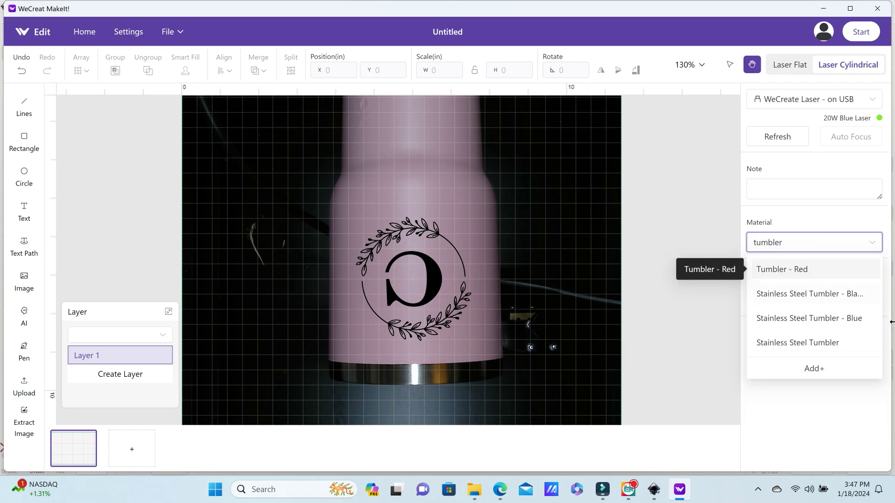
{"action": "left_click", "coordinate": [798, 294]}
Enter a 3.9 in tumbler diameter, giving a 12.25 in perimeter.
{"action": "left_click", "coordinate": [804, 297]}
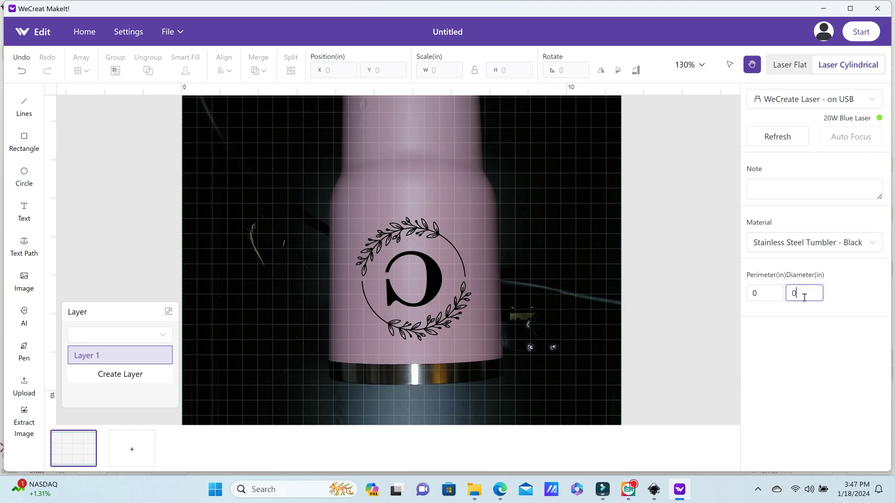
{"action": "key", "text": "ctrl+a"}
{"action": "type", "text": "3.9"}
{"action": "left_click", "coordinate": [856, 304]}
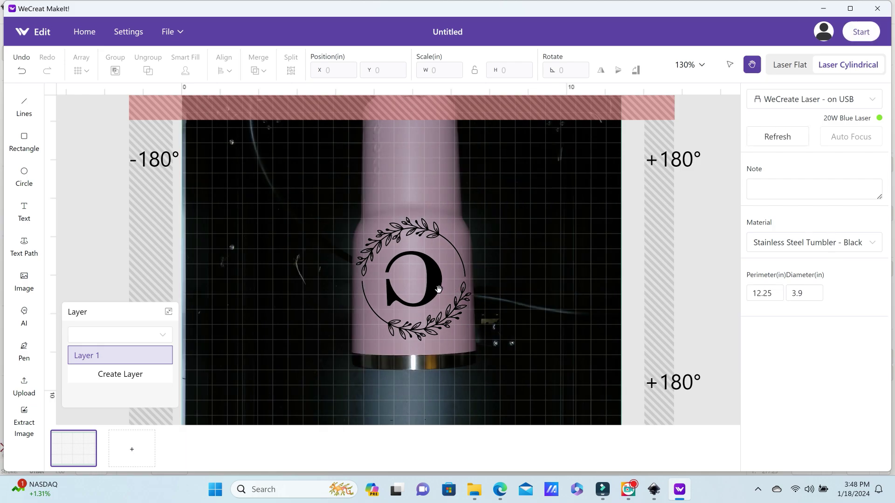
Move the wreath C lower on the tumbler and pick the 100% power, 250 mm/s test preset.
{"action": "left_click", "coordinate": [410, 307]}
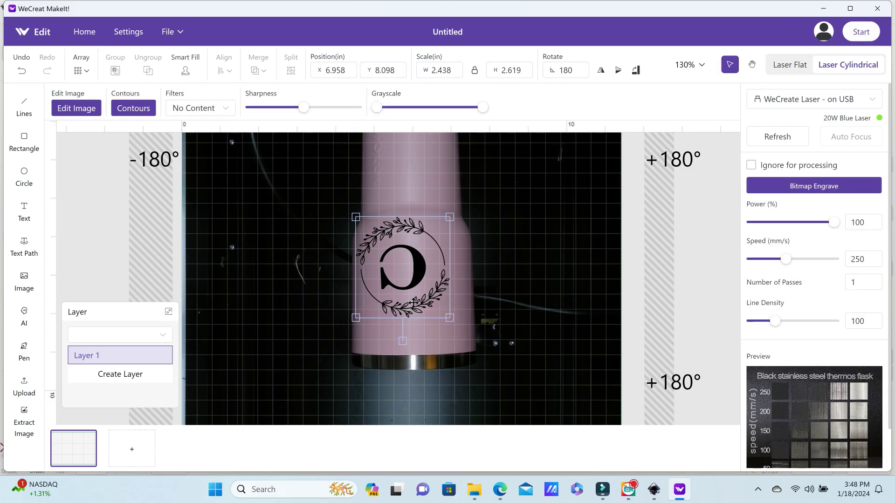
{"action": "left_click_drag", "start_coordinate": [415, 306], "coordinate": [425, 331]}
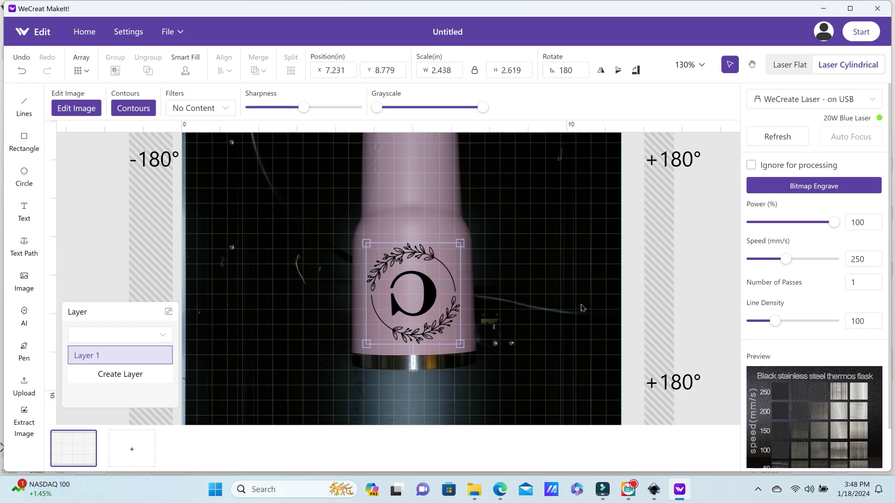
{"action": "scroll", "coordinate": [841, 407], "scroll_direction": "down", "scroll_amount": 1}
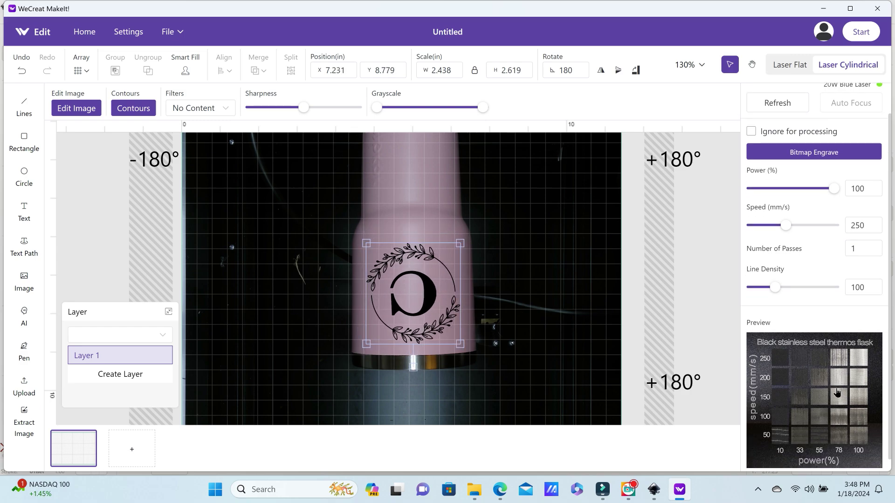
{"action": "left_click", "coordinate": [841, 407]}
{"action": "left_click", "coordinate": [577, 127]}
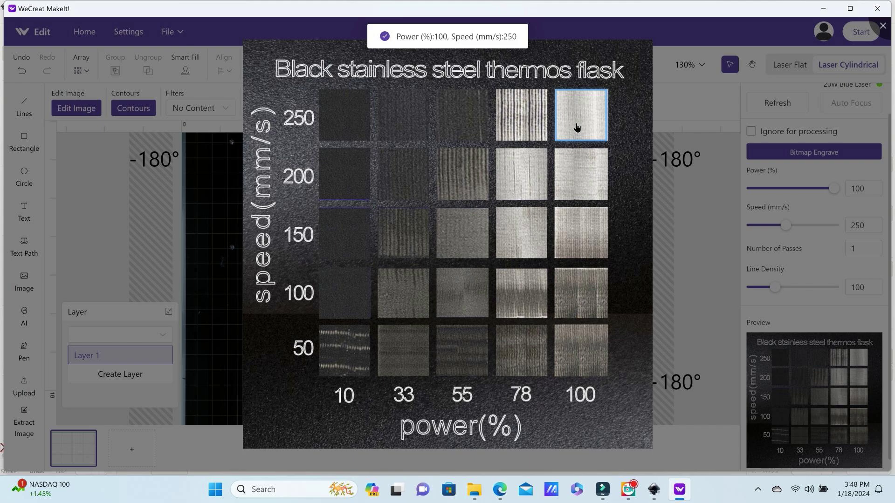
{"action": "left_click", "coordinate": [699, 215]}
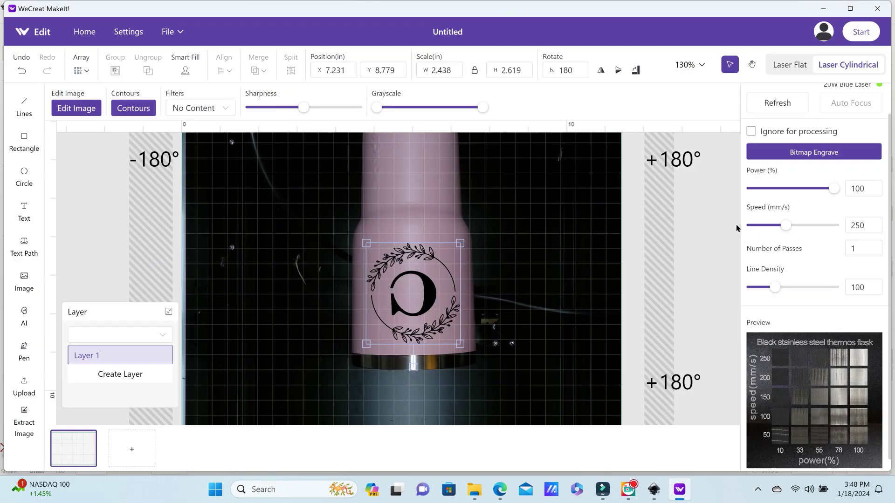
Set line density to 200 and power to 60%, then start the engraving job.
{"action": "double_click", "coordinate": [867, 287]}
{"action": "type", "text": "200"}
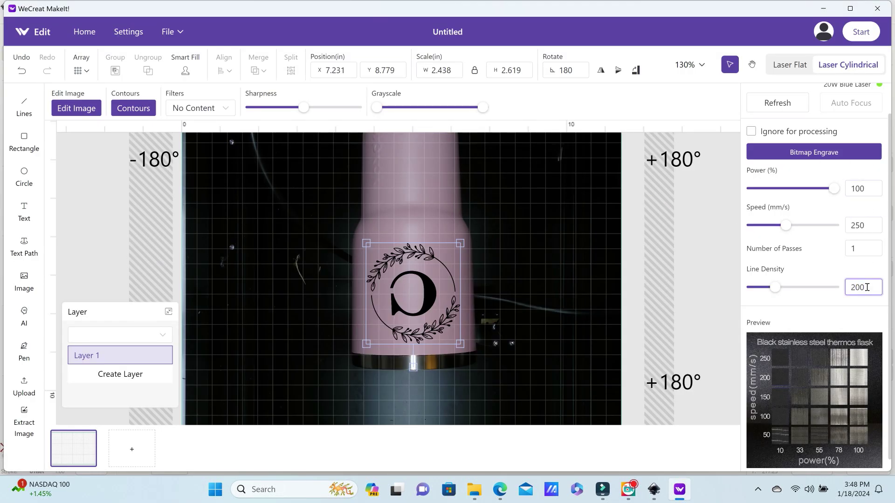
{"action": "left_click", "coordinate": [870, 189]}
{"action": "double_click", "coordinate": [870, 190]}
{"action": "type", "text": "60"}
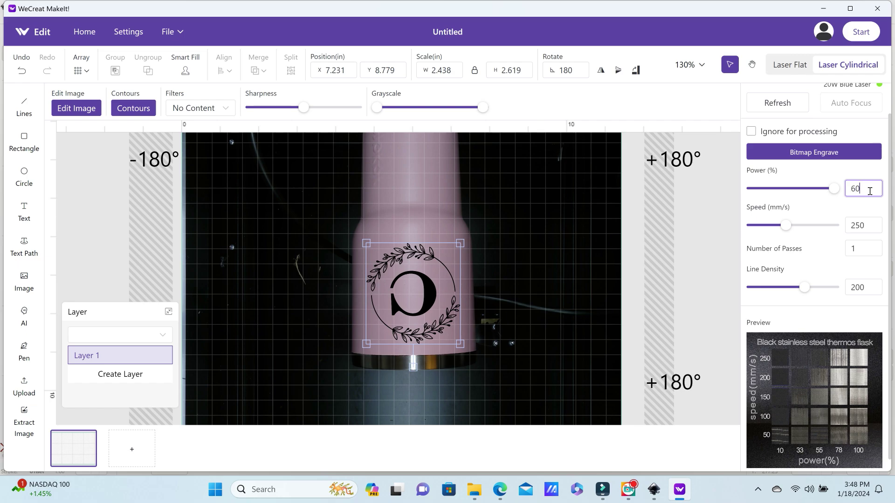
{"action": "left_click", "coordinate": [860, 208]}
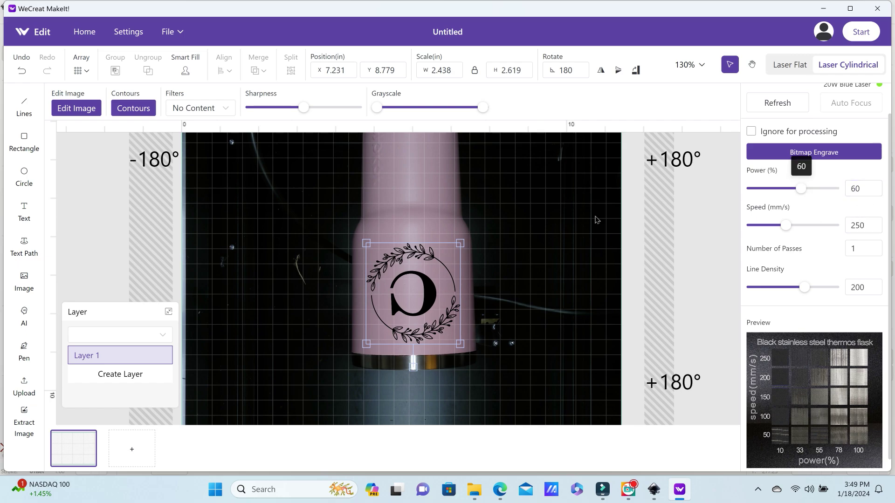
{"action": "left_click", "coordinate": [861, 33]}
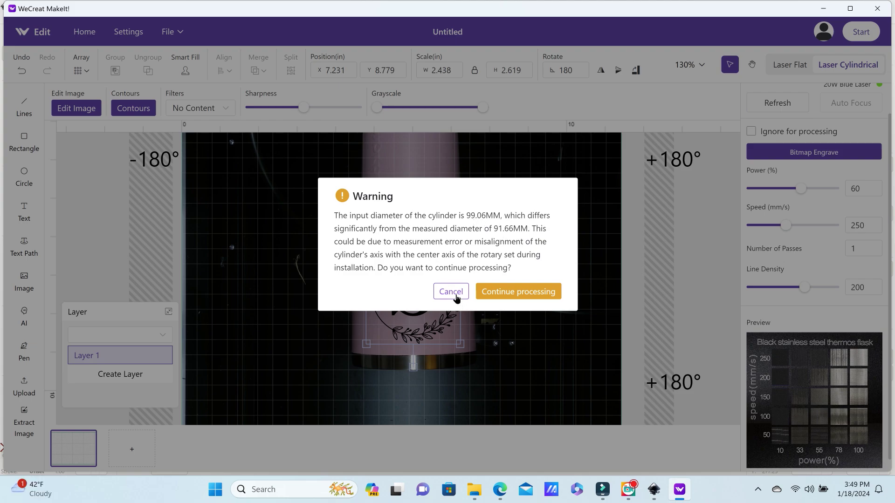
{"action": "left_click", "coordinate": [451, 292]}
{"action": "left_click", "coordinate": [499, 489]}
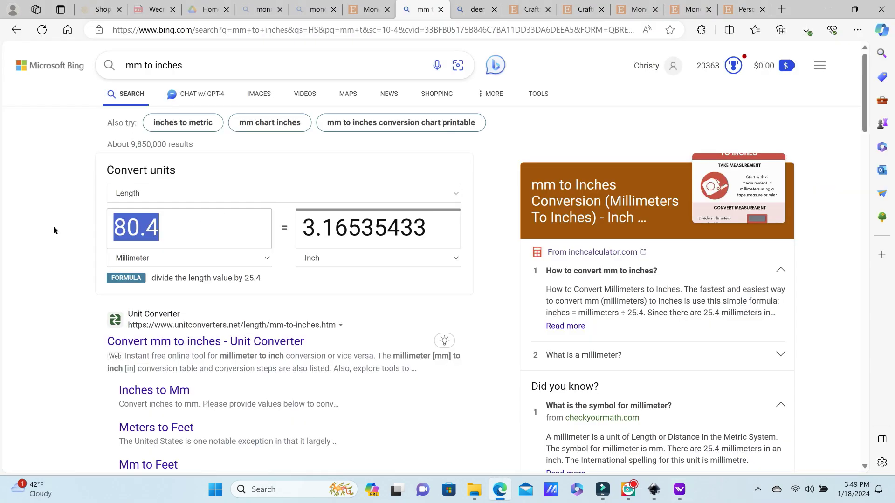
{"action": "type", "text": "91.66"}
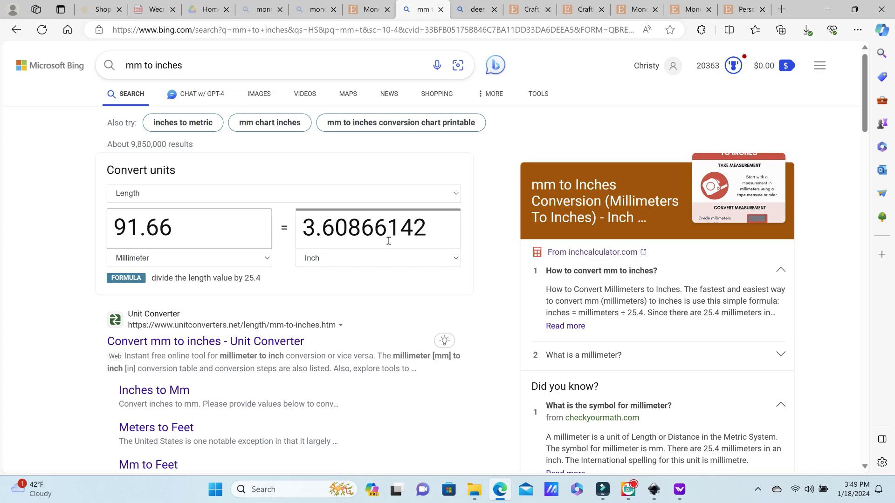
{"action": "left_click", "coordinate": [679, 489]}
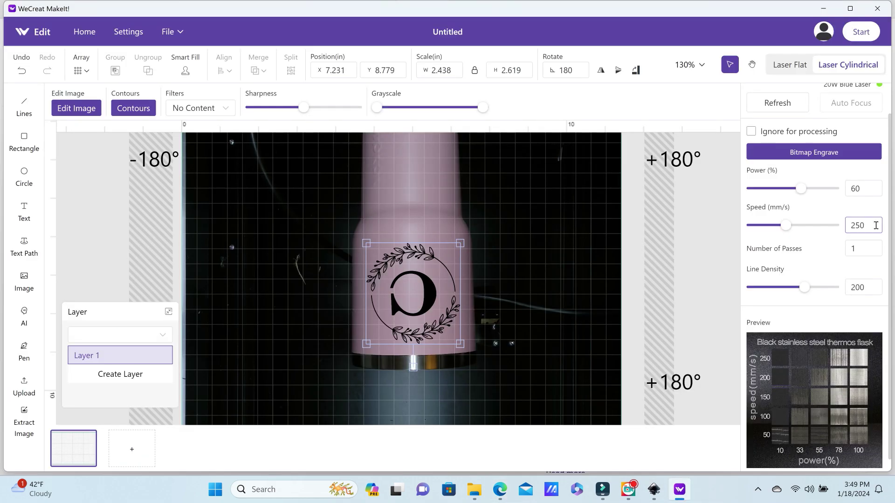
Change the tumbler diameter to 3.61 in, nudge the wreath C, and send the job to the laser.
{"action": "left_click", "coordinate": [498, 309]}
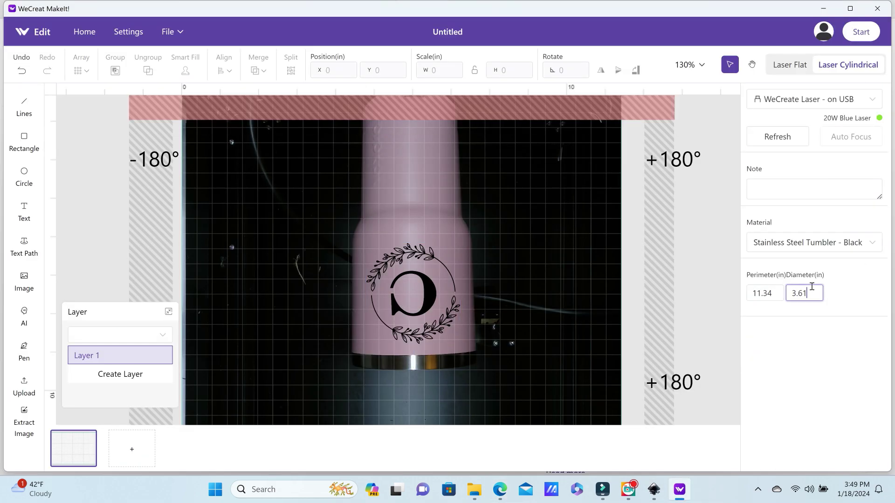
{"action": "left_click", "coordinate": [811, 326]}
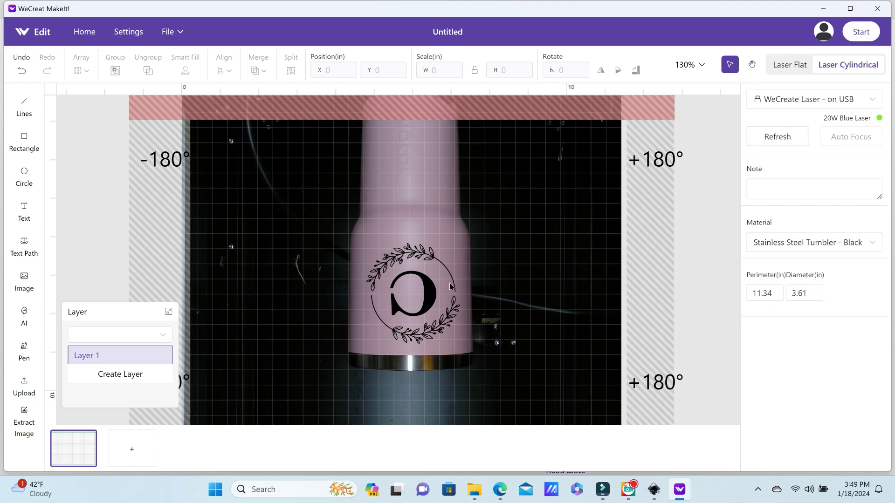
{"action": "left_click", "coordinate": [408, 305]}
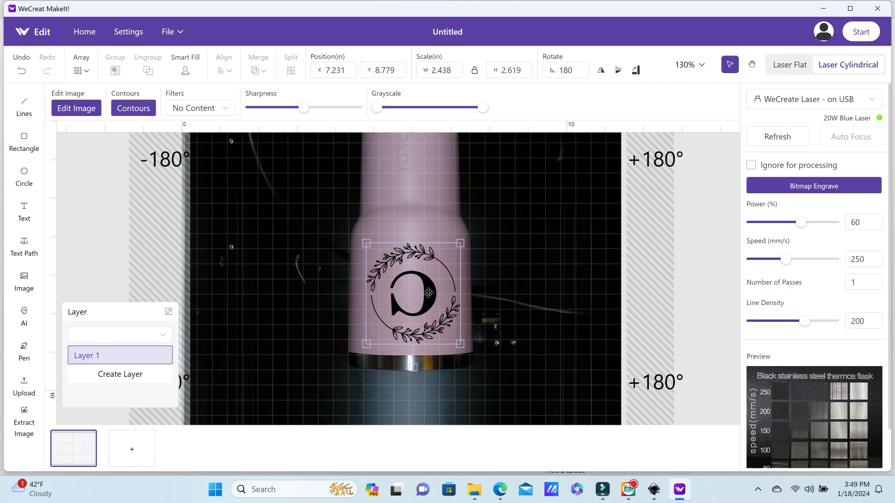
{"action": "left_click_drag", "start_coordinate": [428, 293], "coordinate": [425, 294]}
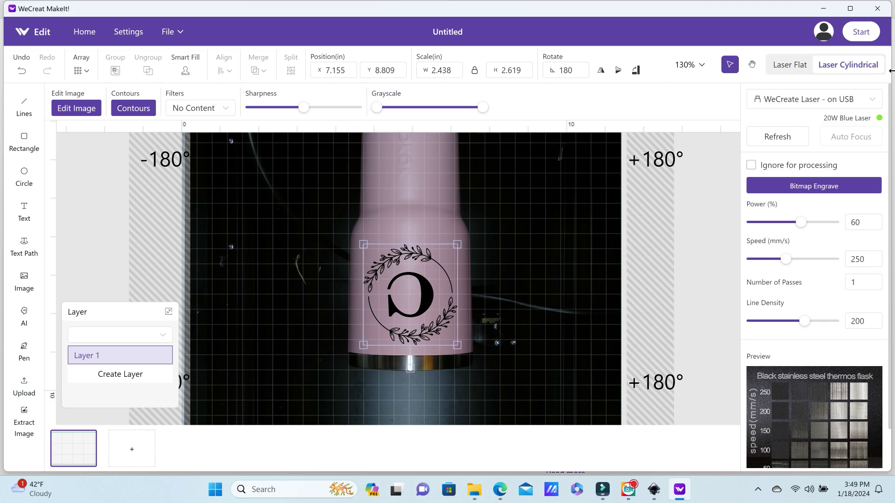
{"action": "left_click", "coordinate": [853, 37]}
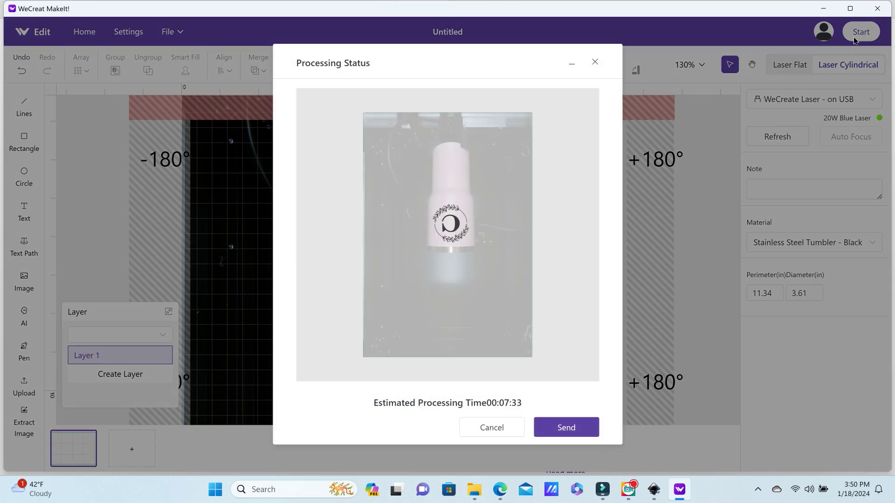
{"action": "left_click", "coordinate": [566, 427]}
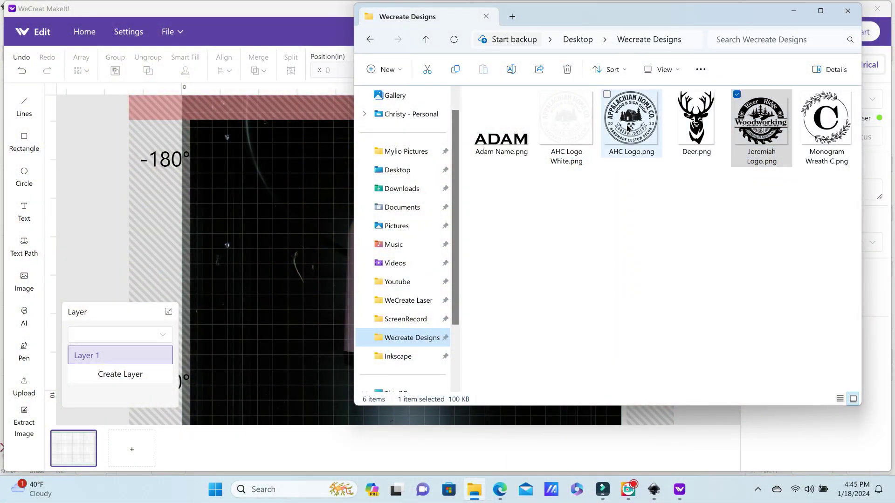
Add AHC Logo.png scaled to fit, move it onto the tumbler, and resize it to about 2.2 in.
{"action": "left_click_drag", "start_coordinate": [628, 128], "coordinate": [543, 228]}
{"action": "left_click", "coordinate": [548, 262]}
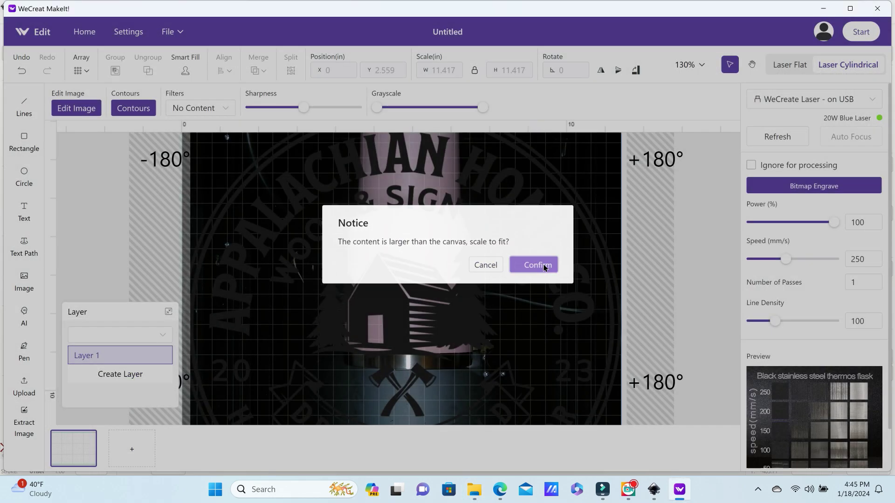
{"action": "type", "text": "3"}
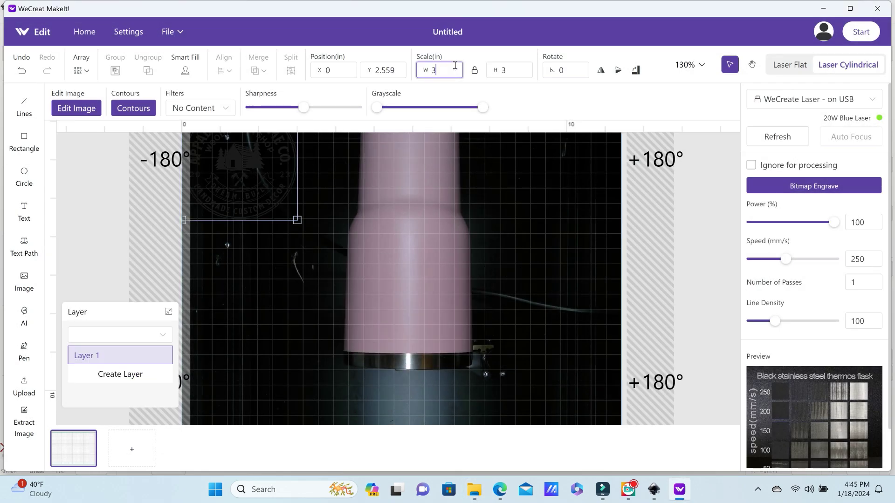
{"action": "left_click", "coordinate": [369, 221]}
{"action": "left_click_drag", "start_coordinate": [260, 192], "coordinate": [424, 290]}
{"action": "left_click_drag", "start_coordinate": [462, 216], "coordinate": [450, 242]}
{"action": "left_click_drag", "start_coordinate": [346, 234], "coordinate": [415, 319]}
Give the logo 60% power and line density 200, then start its engraving job.
{"action": "double_click", "coordinate": [862, 222]}
{"action": "type", "text": "60"}
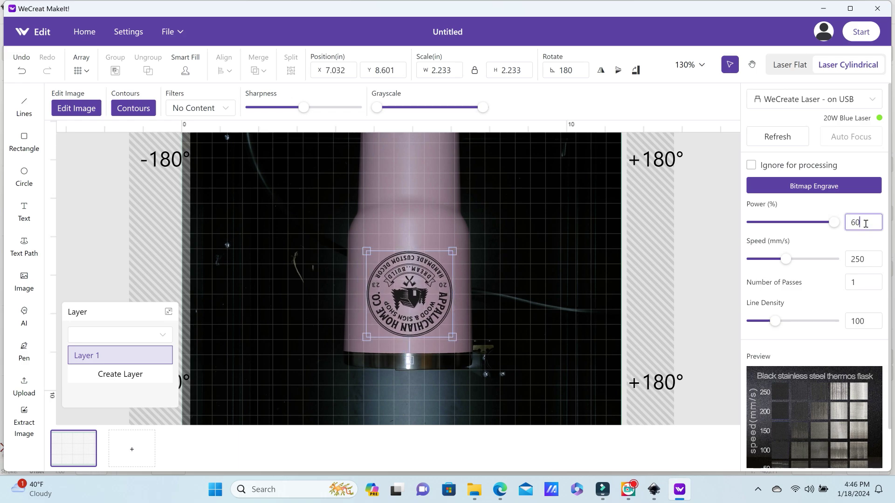
{"action": "left_click", "coordinate": [875, 320]}
{"action": "type", "text": "200"}
{"action": "left_click", "coordinate": [861, 31]}
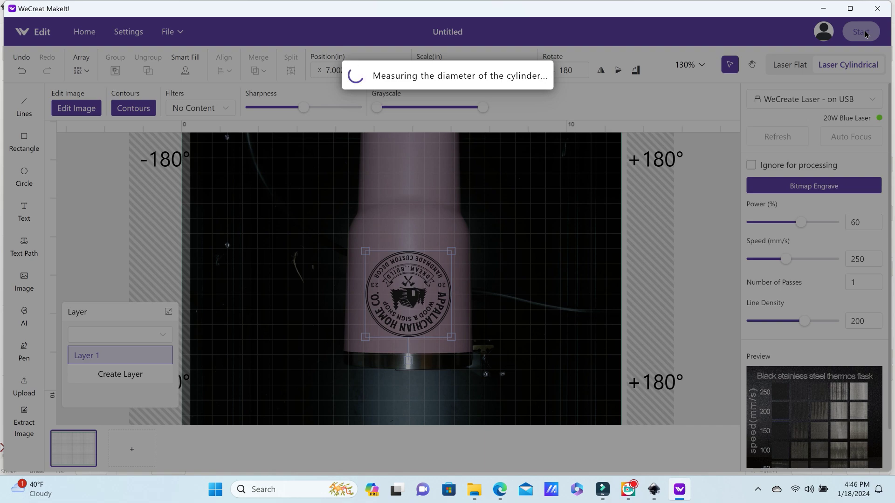